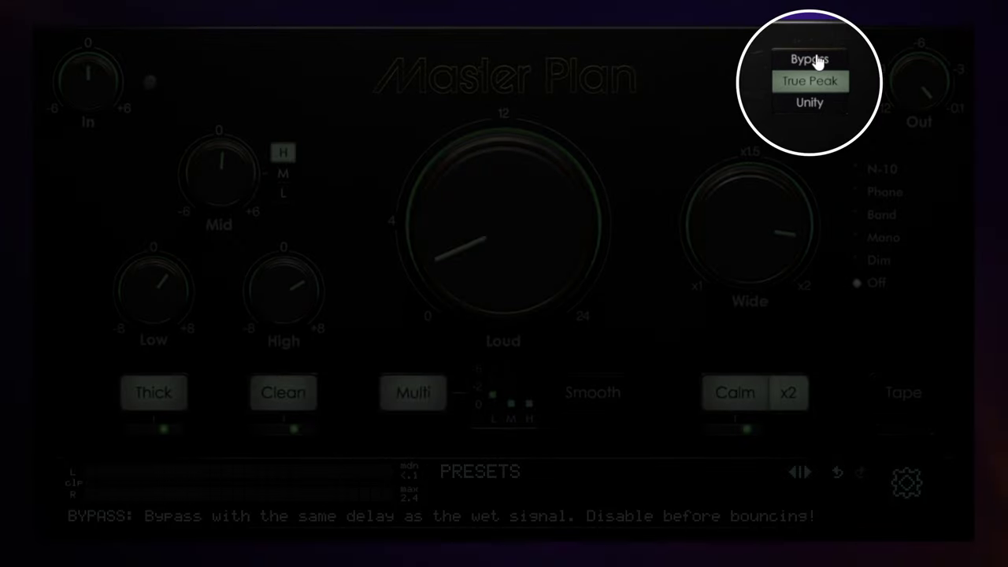
Bypass the processing and play the track to compare the dry signal with the master
{"action": "left_click", "coordinate": [818, 61]}
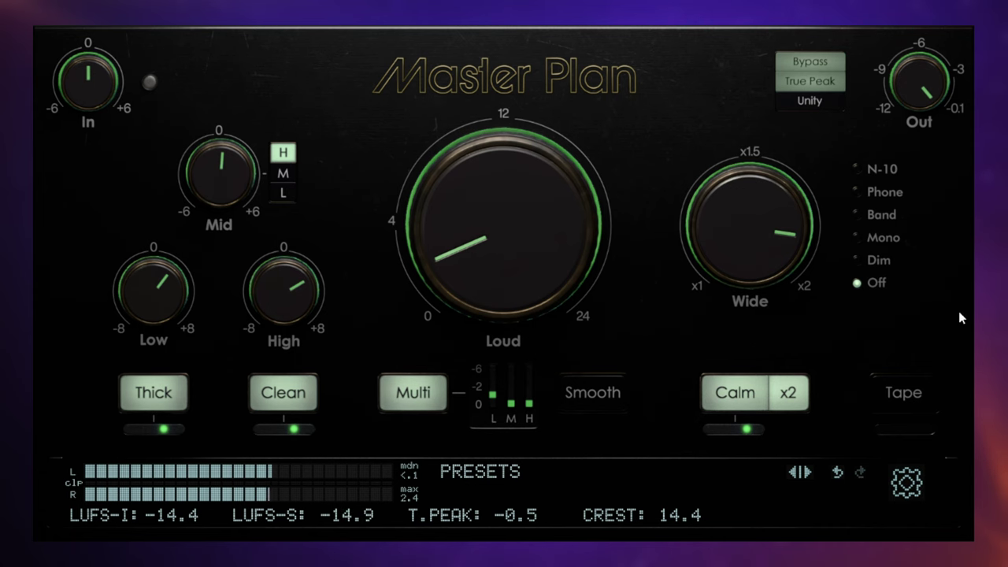
{"action": "mouse_move", "coordinate": [805, 88]}
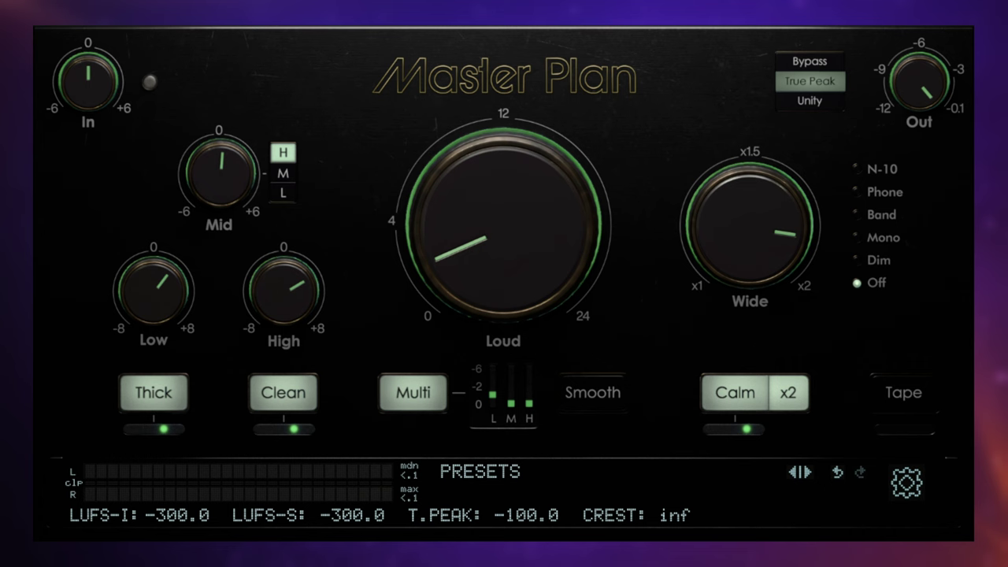
{"action": "key", "text": "space"}
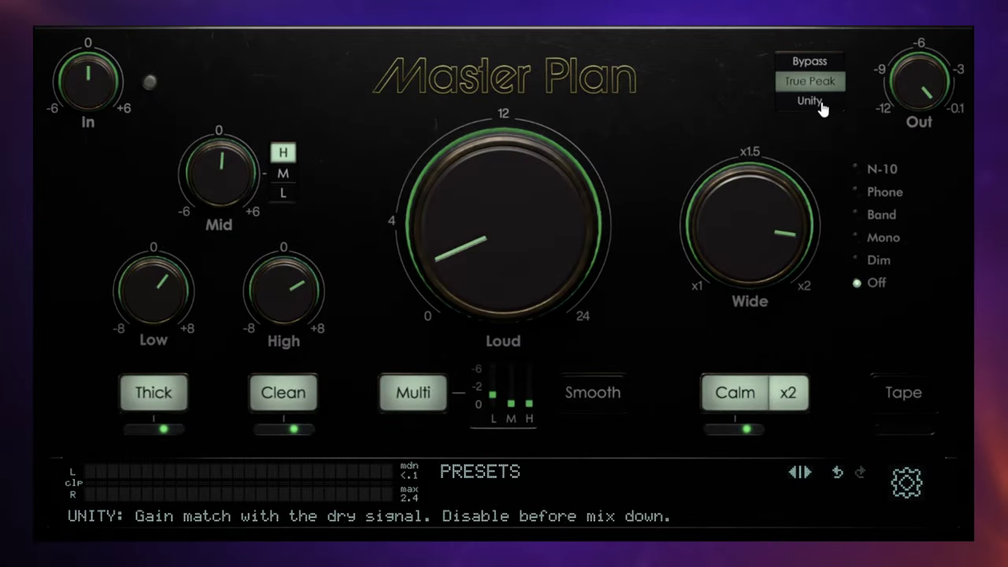
Enable Unity gain matching and toggle Bypass repeatedly during playback to compare the dry and processed sound at matched level
{"action": "left_click", "coordinate": [819, 102]}
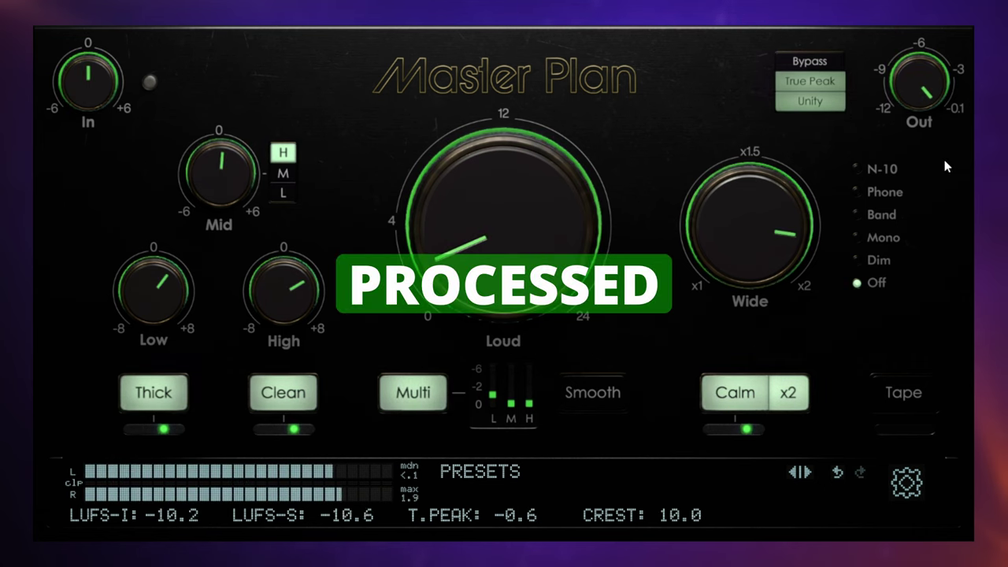
{"action": "left_click", "coordinate": [824, 64]}
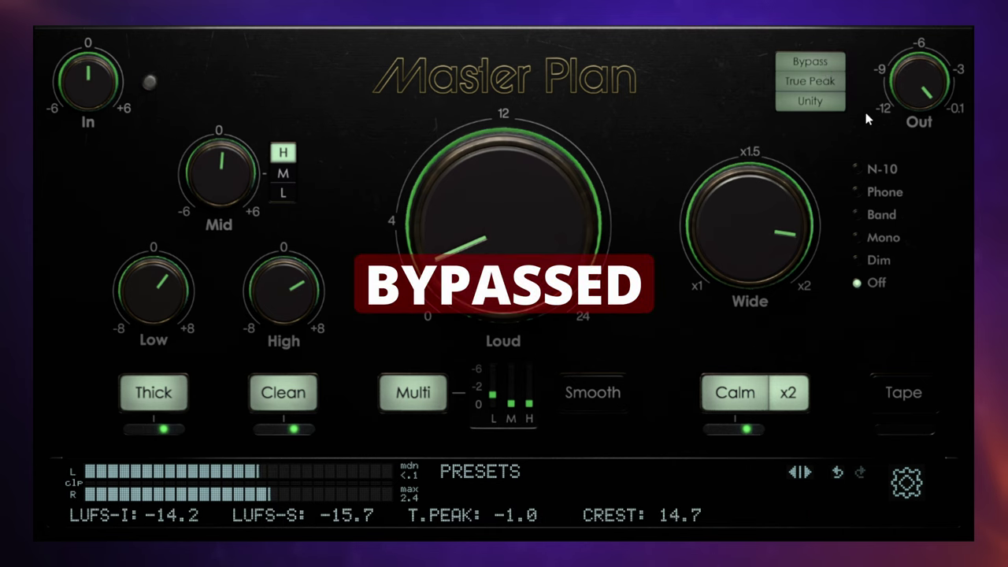
{"action": "left_click", "coordinate": [827, 61]}
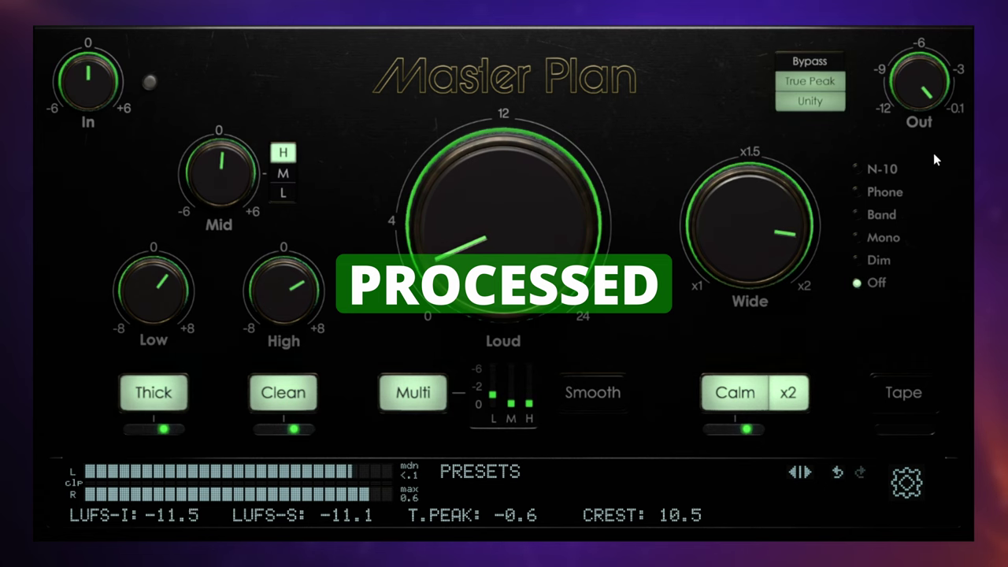
{"action": "left_click", "coordinate": [827, 63]}
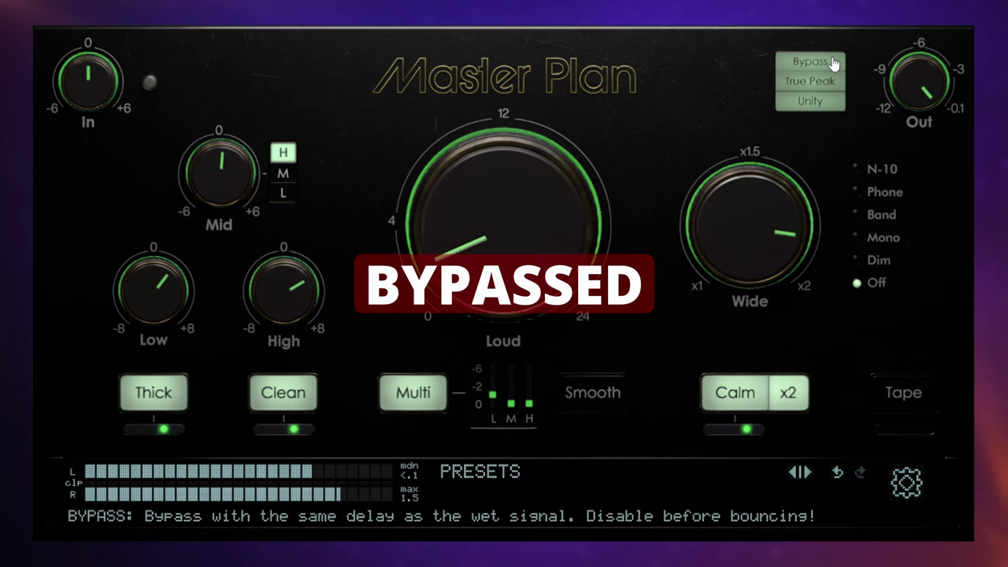
{"action": "left_click", "coordinate": [834, 63]}
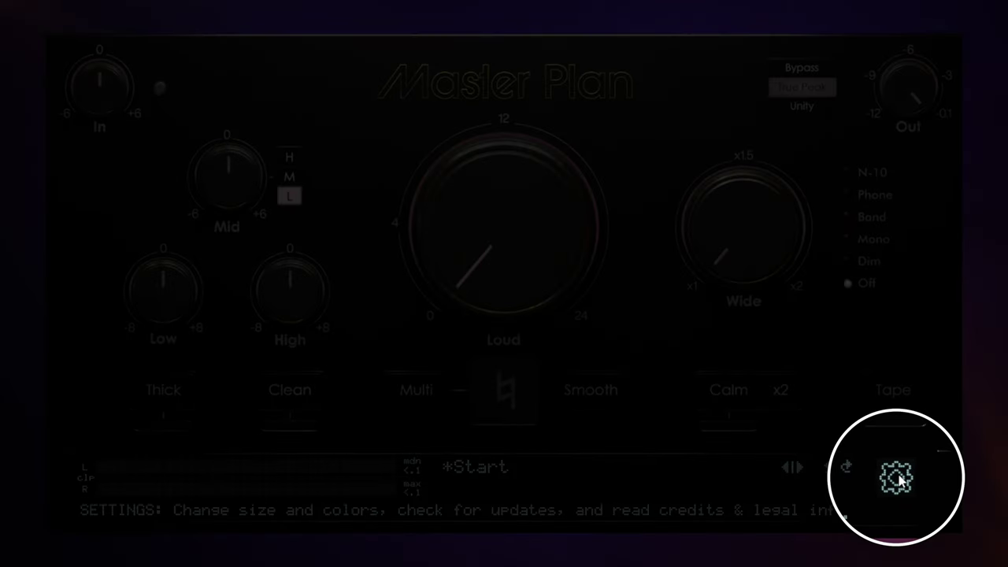
Change the plugin's faceplate to White in the settings, leaving the GUI size at L
{"action": "left_click", "coordinate": [897, 478]}
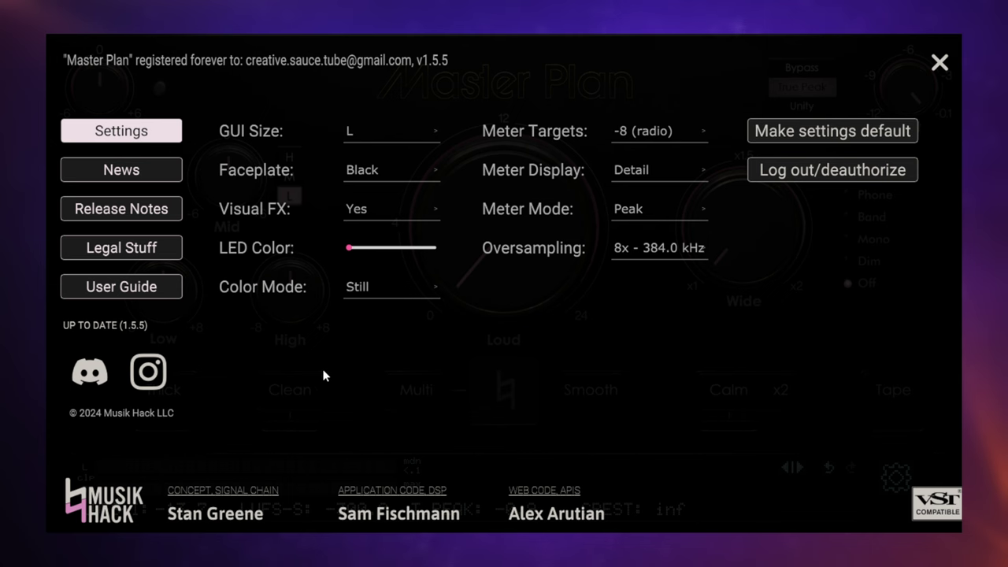
{"action": "left_click", "coordinate": [376, 130]}
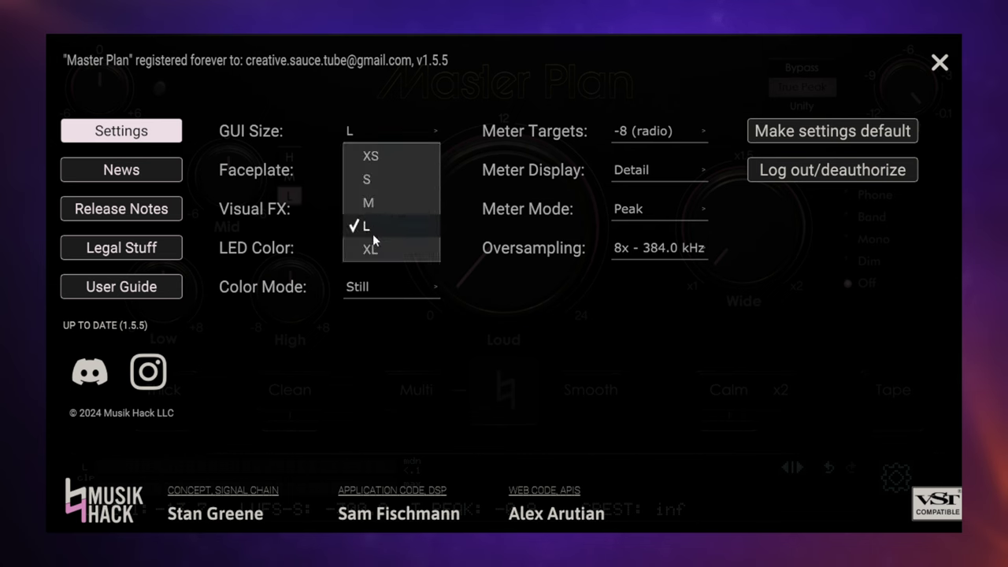
{"action": "left_click", "coordinate": [382, 99]}
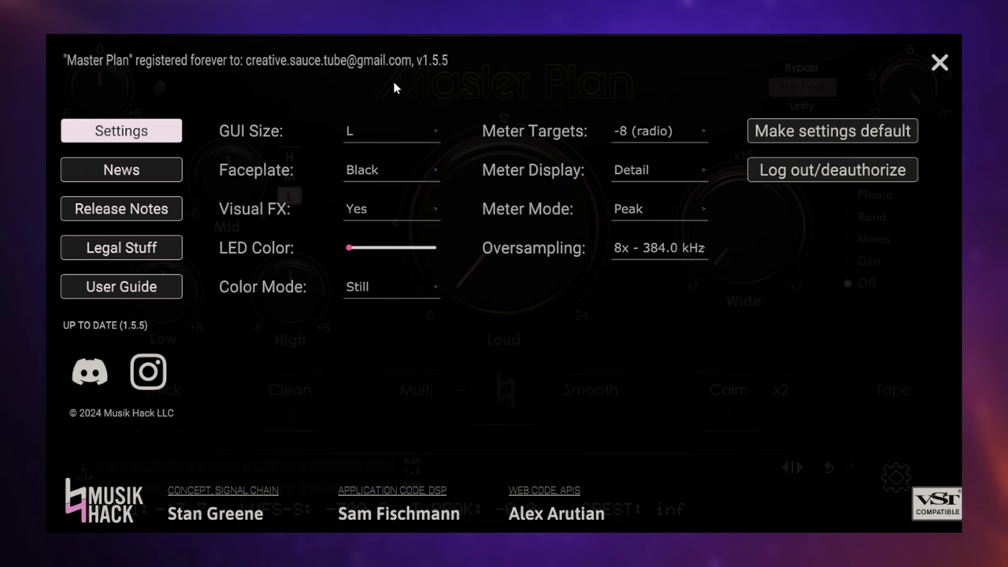
{"action": "left_click", "coordinate": [366, 174]}
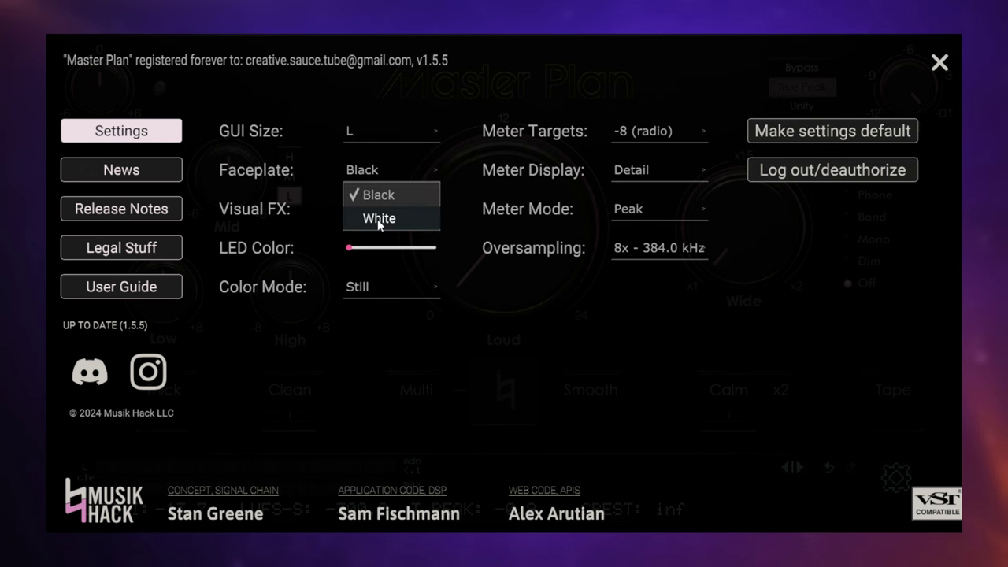
{"action": "left_click", "coordinate": [382, 221]}
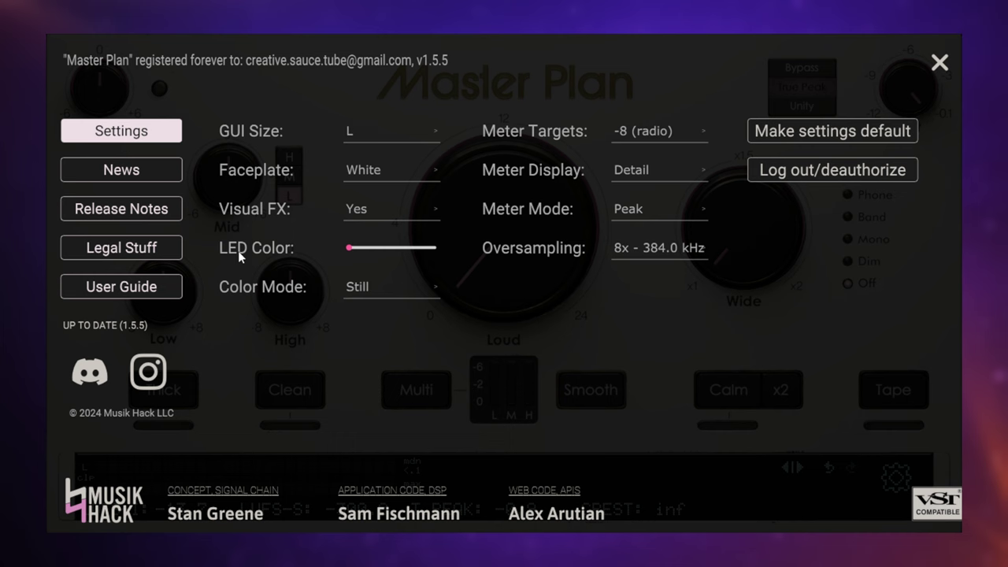
{"action": "left_click", "coordinate": [940, 63]}
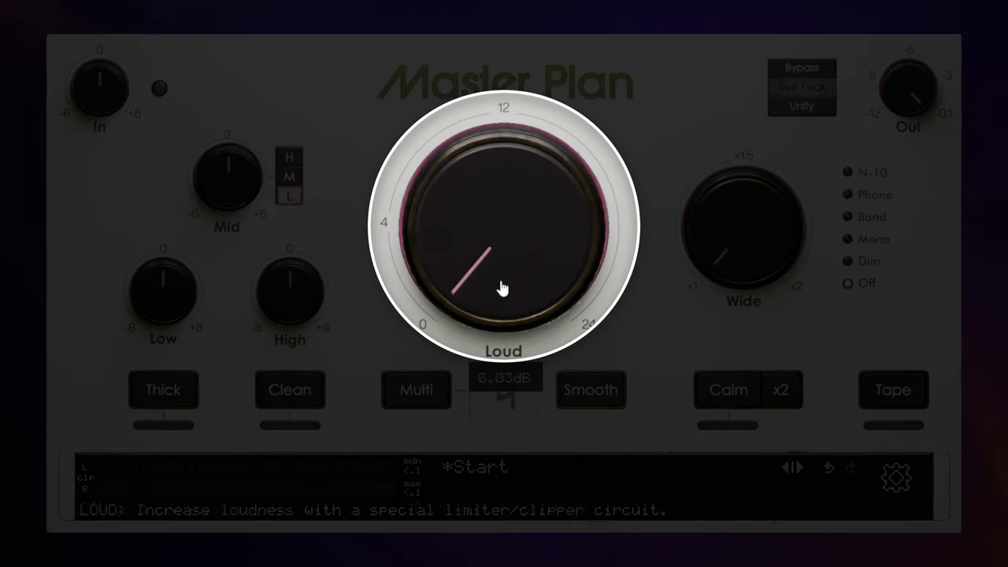
Play the track and raise the Loud amount to slightly below 4 dB
{"action": "mouse_move", "coordinate": [504, 287]}
{"action": "left_mouse_down"}
{"action": "mouse_move", "coordinate": [506, 216]}
{"action": "mouse_move", "coordinate": [496, 292]}
{"action": "left_mouse_up"}
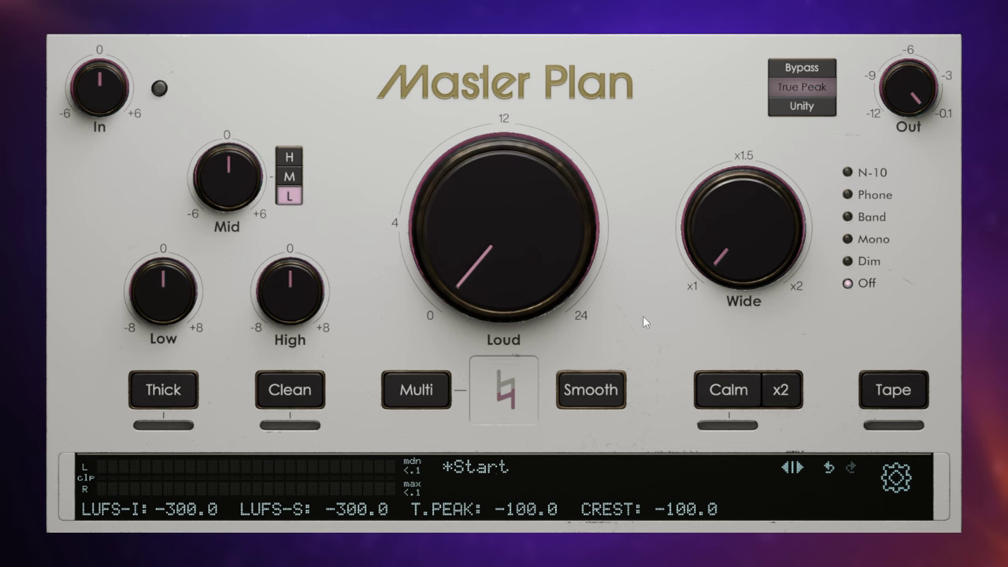
{"action": "key", "text": "space"}
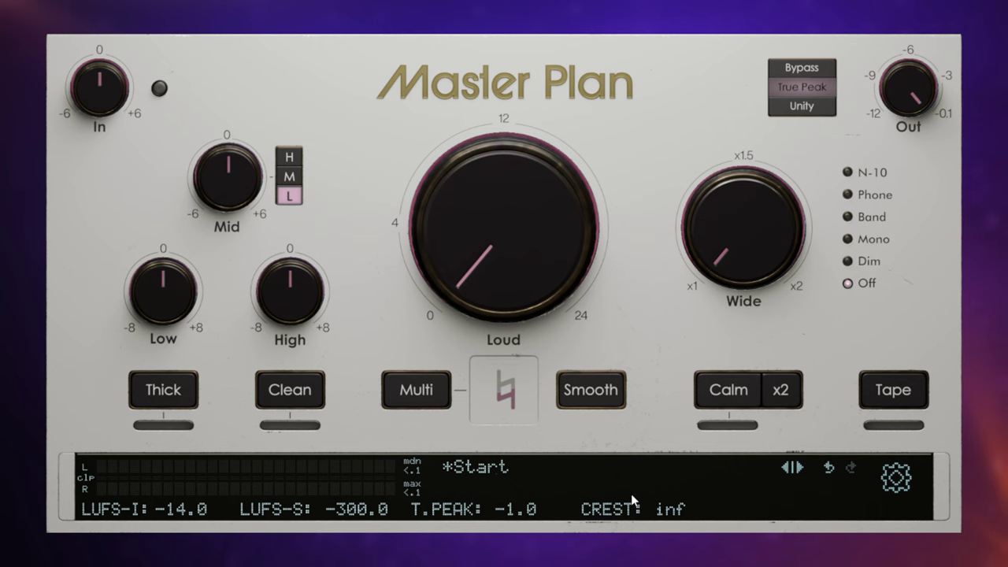
{"action": "mouse_move", "coordinate": [520, 279]}
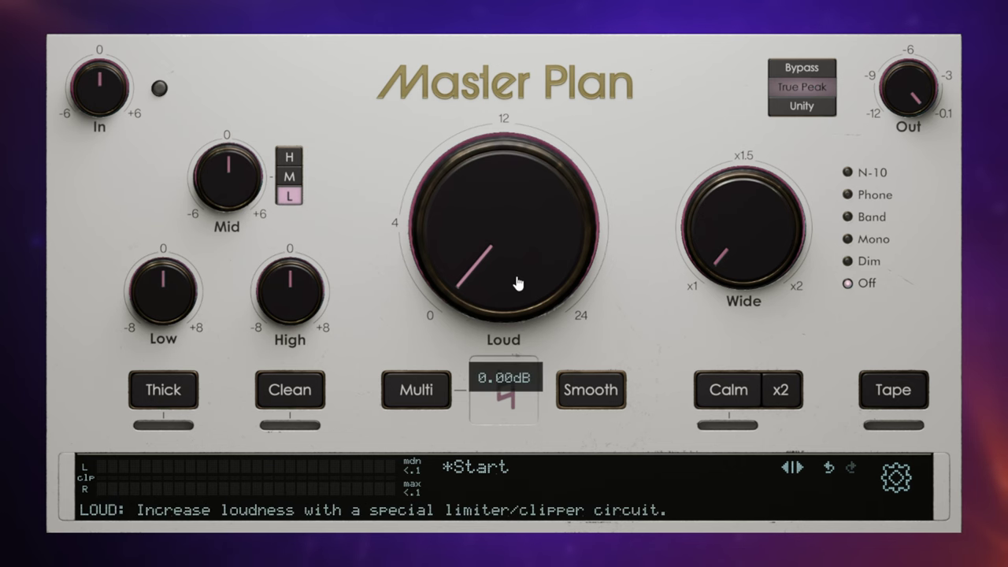
{"action": "left_click_drag", "start_coordinate": [515, 286], "coordinate": [512, 256]}
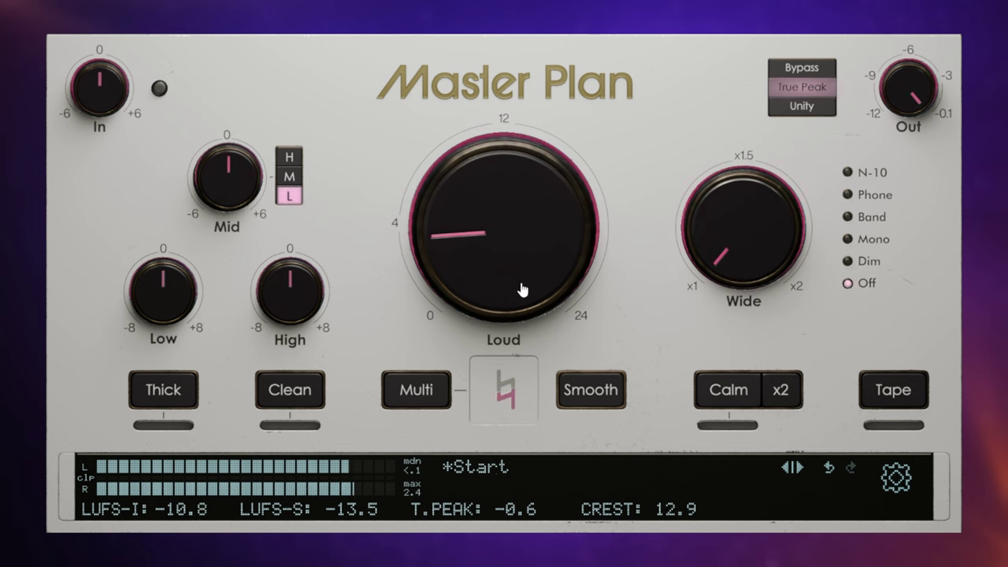
{"action": "scroll", "coordinate": [484, 277], "scroll_direction": "down", "scroll_amount": 1}
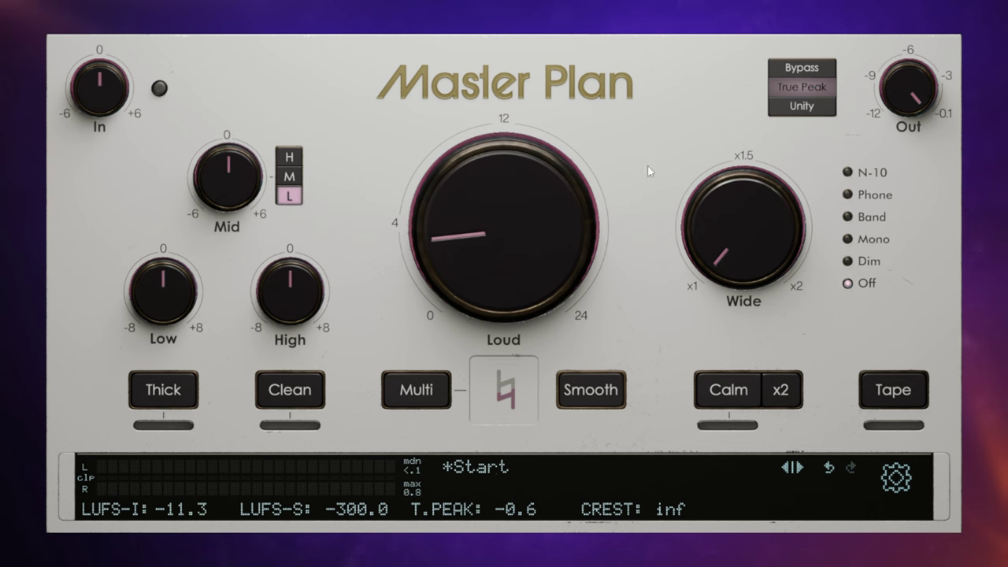
Set the meter target to -14 in the settings and play the track to check its loudness against it
{"action": "left_click", "coordinate": [896, 478]}
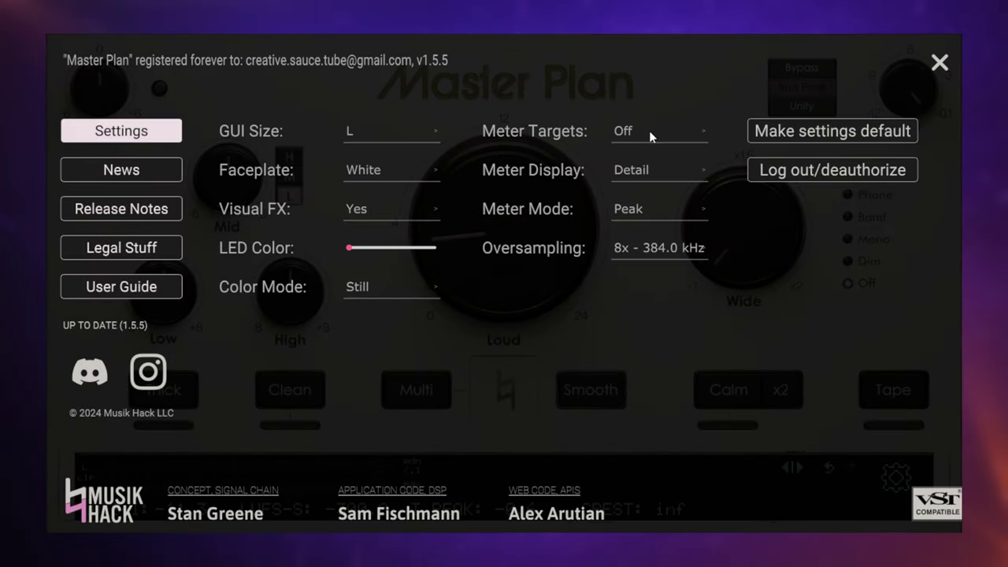
{"action": "left_click", "coordinate": [626, 132]}
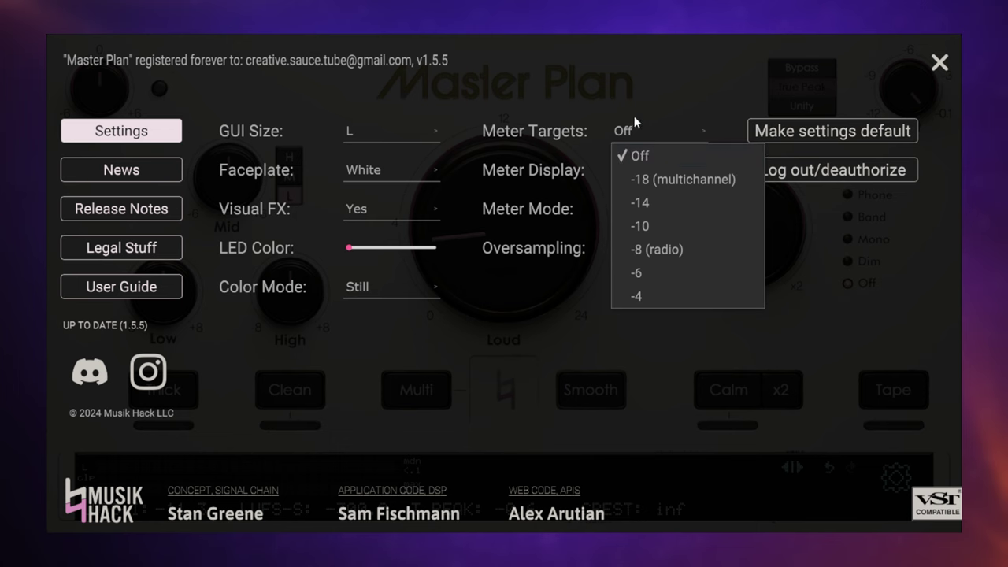
{"action": "left_click", "coordinate": [655, 201]}
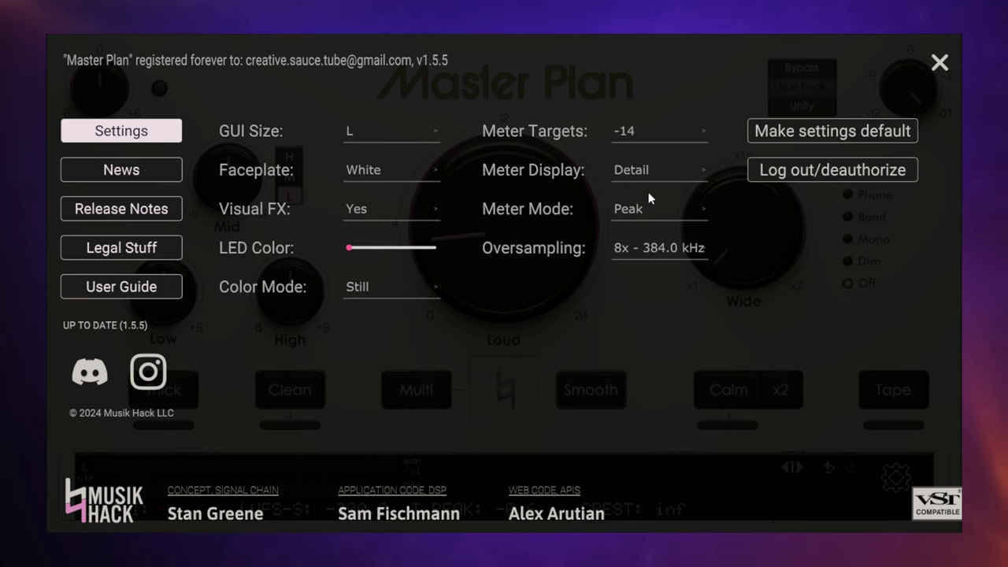
{"action": "left_click", "coordinate": [940, 62]}
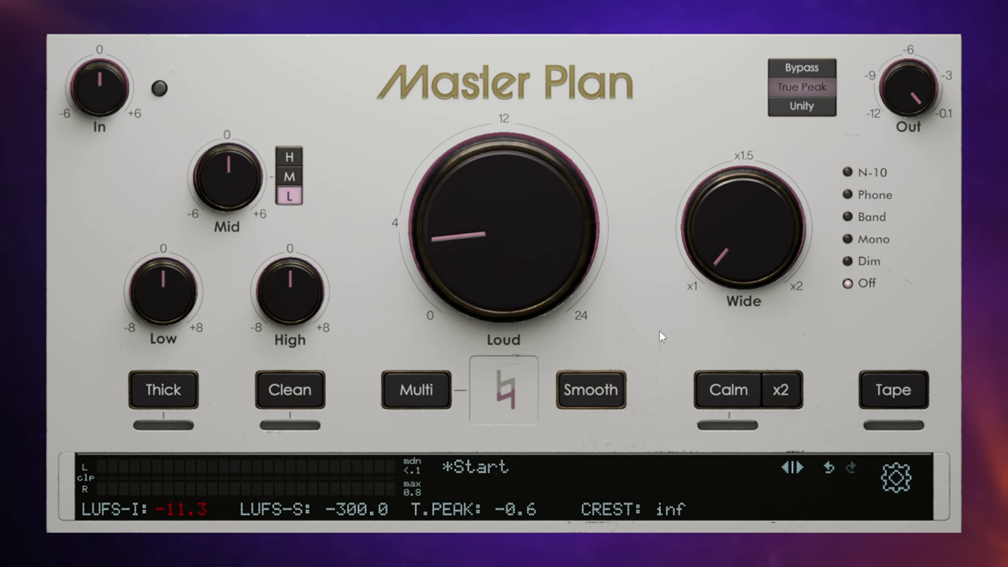
{"action": "key", "text": "space"}
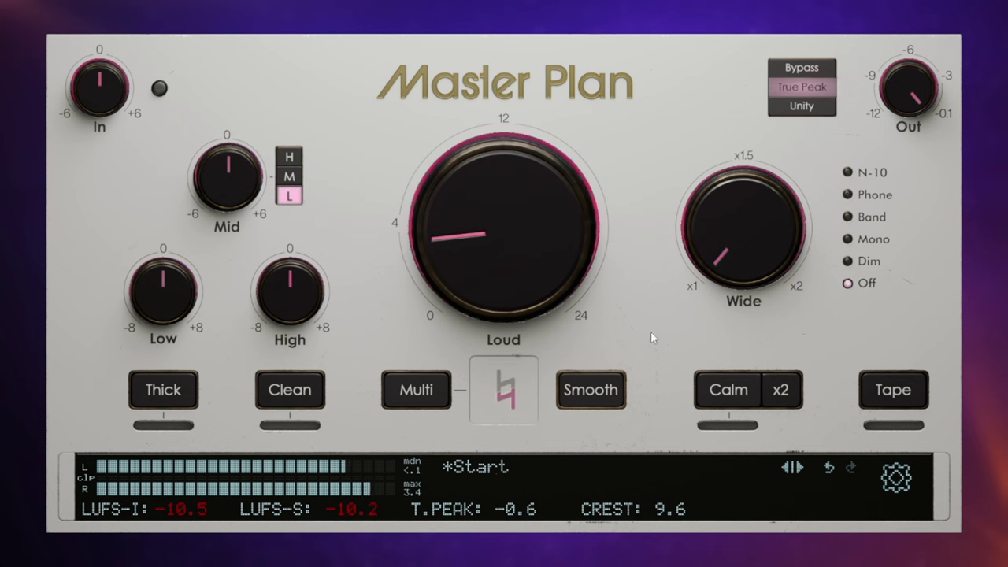
{"action": "key", "text": "space"}
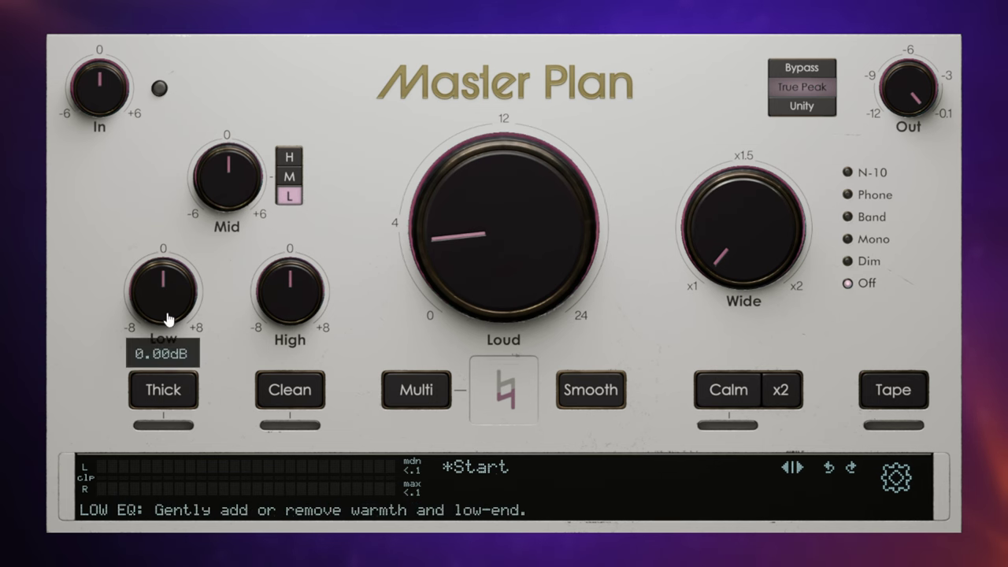
Boost the Low EQ slightly and the High EQ a little more, and toggle the High EQ circuit's bypass
{"action": "left_click_drag", "start_coordinate": [166, 318], "coordinate": [169, 317]}
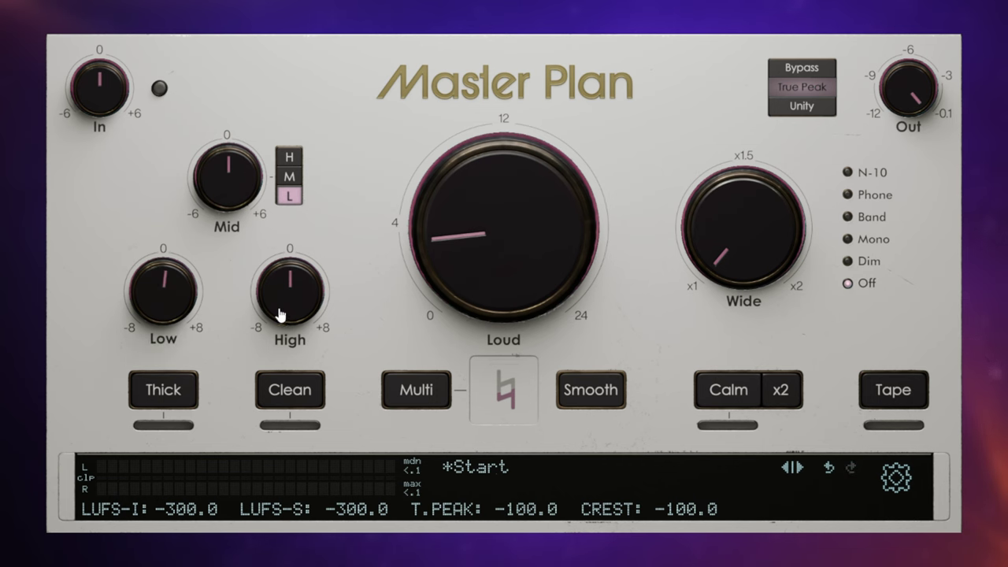
{"action": "mouse_move", "coordinate": [293, 311]}
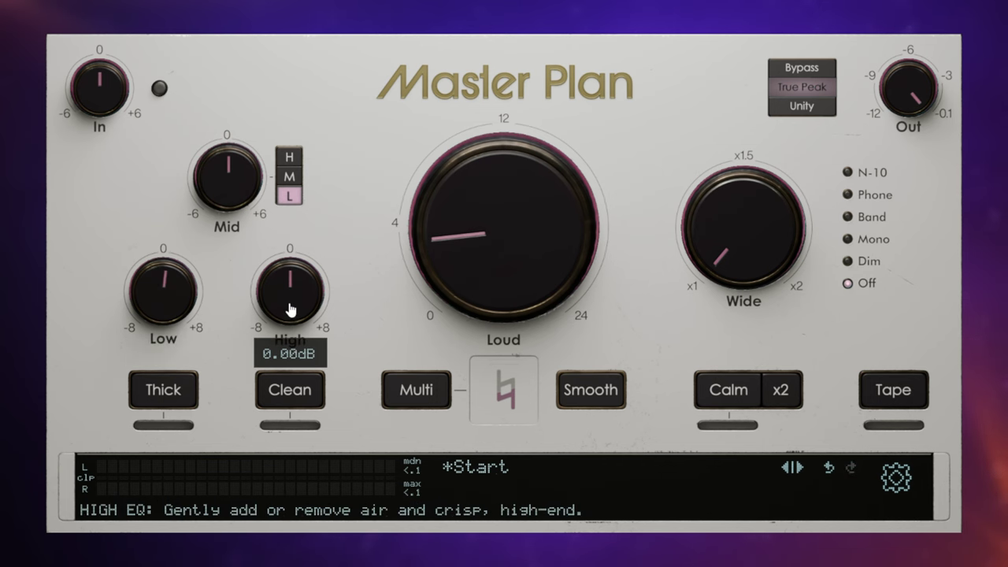
{"action": "left_click_drag", "start_coordinate": [290, 309], "coordinate": [292, 307]}
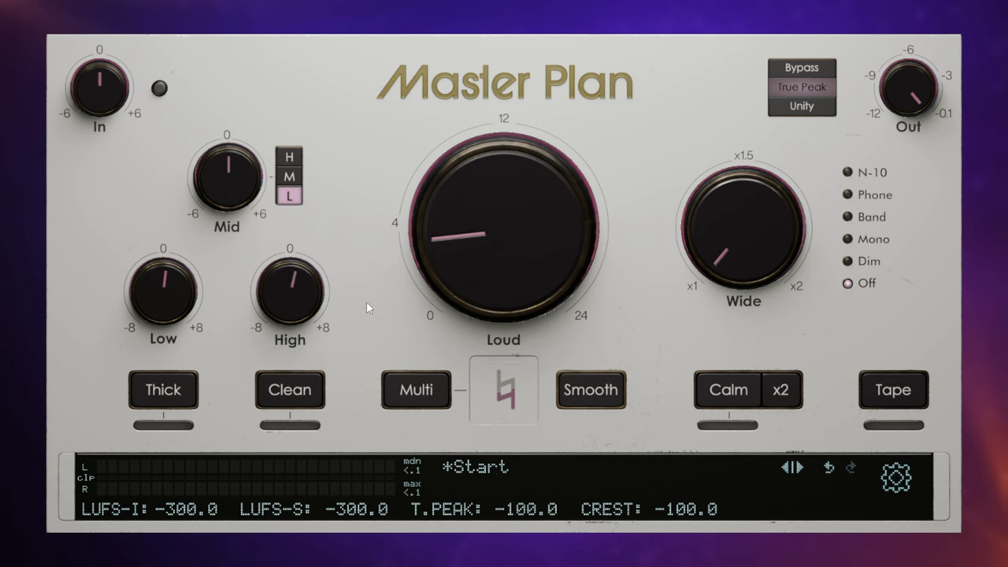
{"action": "left_click", "coordinate": [293, 346]}
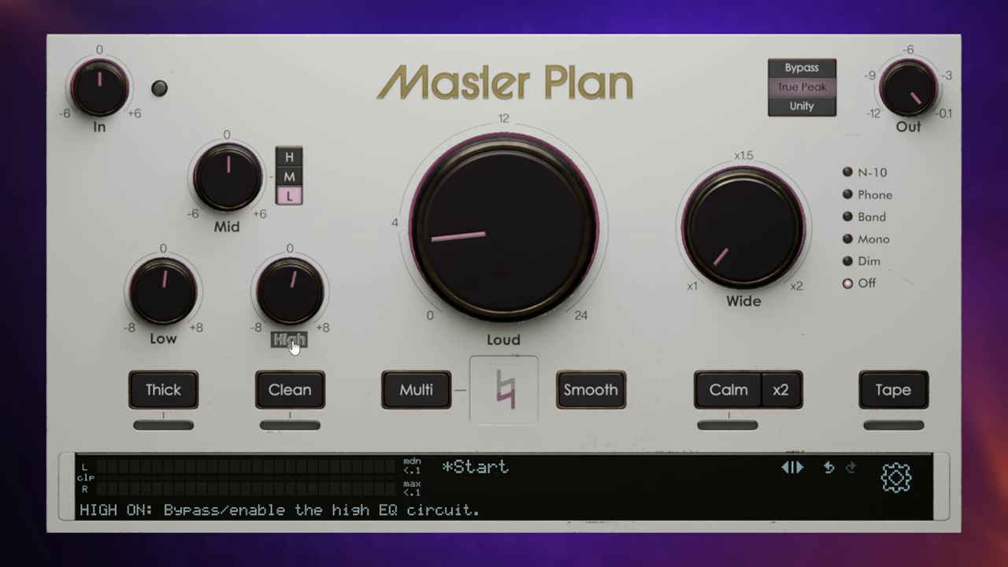
{"action": "left_click", "coordinate": [292, 345]}
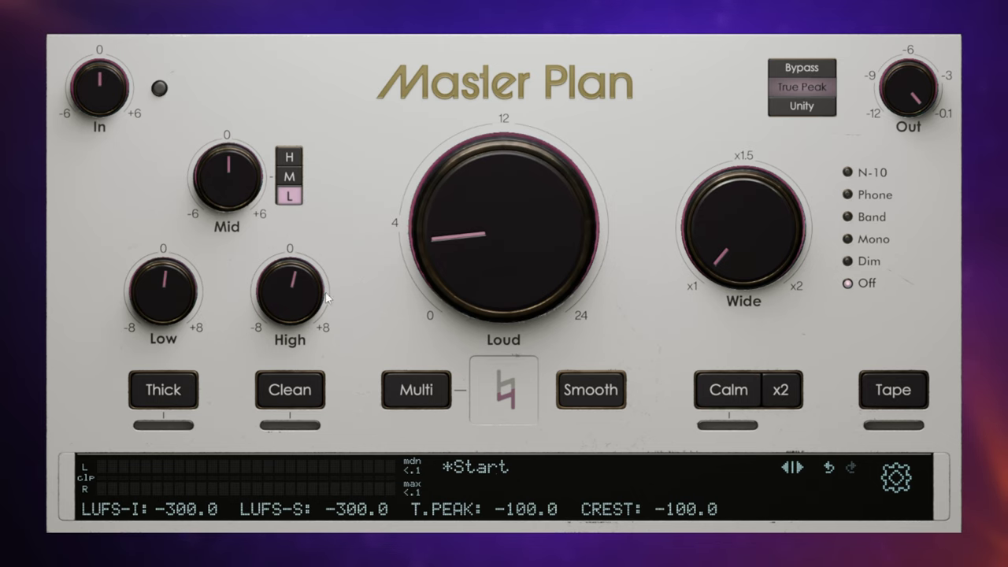
Switch the Mid EQ to its high frequency range (H) and boost it by about 0.5 dB
{"action": "mouse_move", "coordinate": [229, 193]}
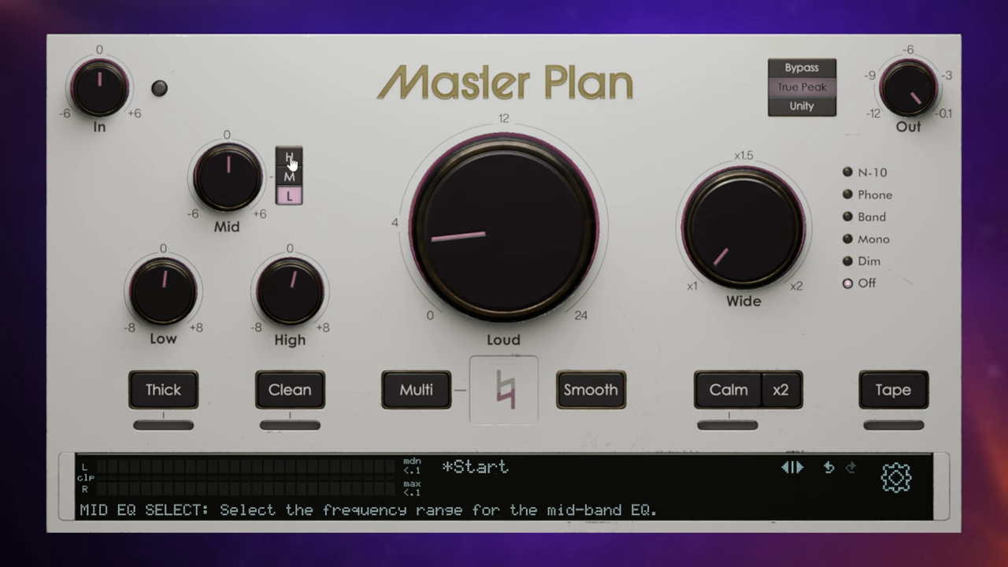
{"action": "left_click", "coordinate": [290, 159]}
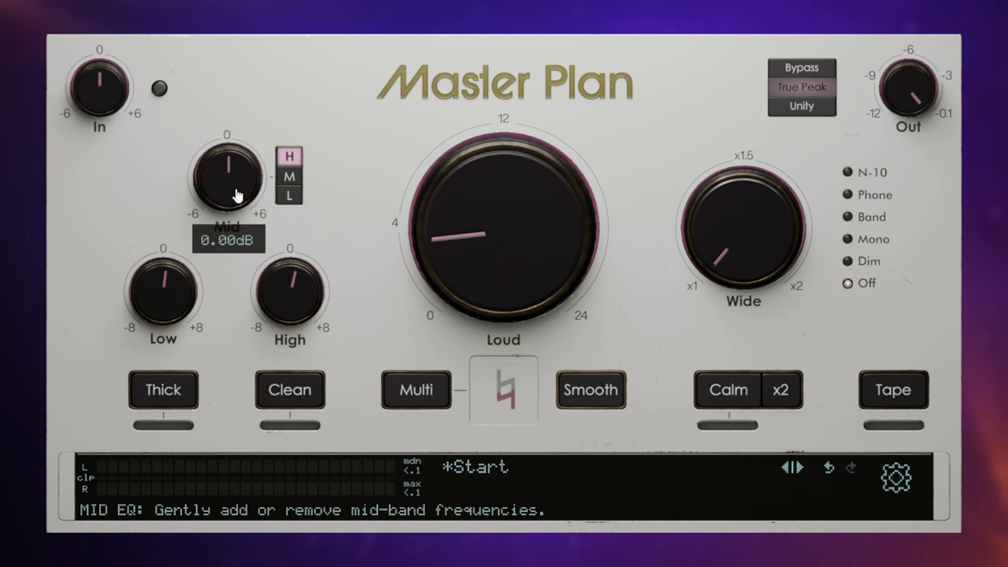
{"action": "left_click_drag", "start_coordinate": [230, 193], "coordinate": [234, 192]}
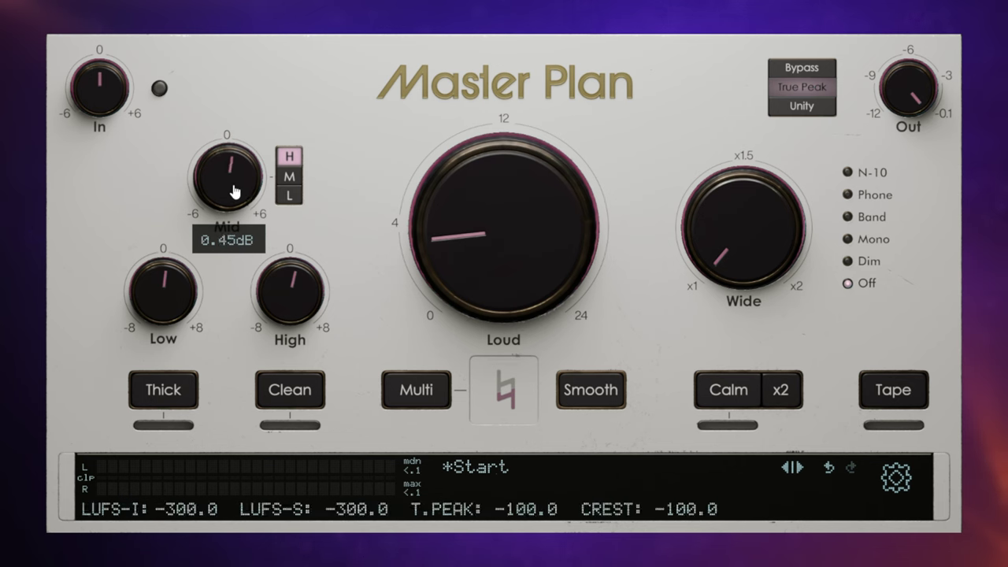
{"action": "left_click_drag", "start_coordinate": [234, 191], "coordinate": [234, 192]}
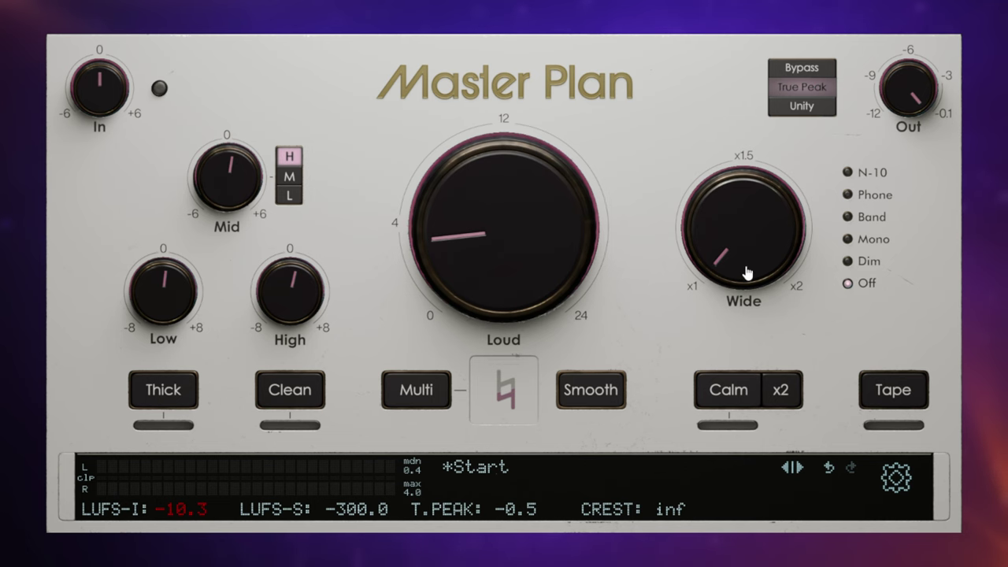
Widen the stereo image by raising the Wide amount to about 1.58x
{"action": "mouse_move", "coordinate": [747, 271]}
{"action": "left_click_drag", "start_coordinate": [746, 272], "coordinate": [768, 223]}
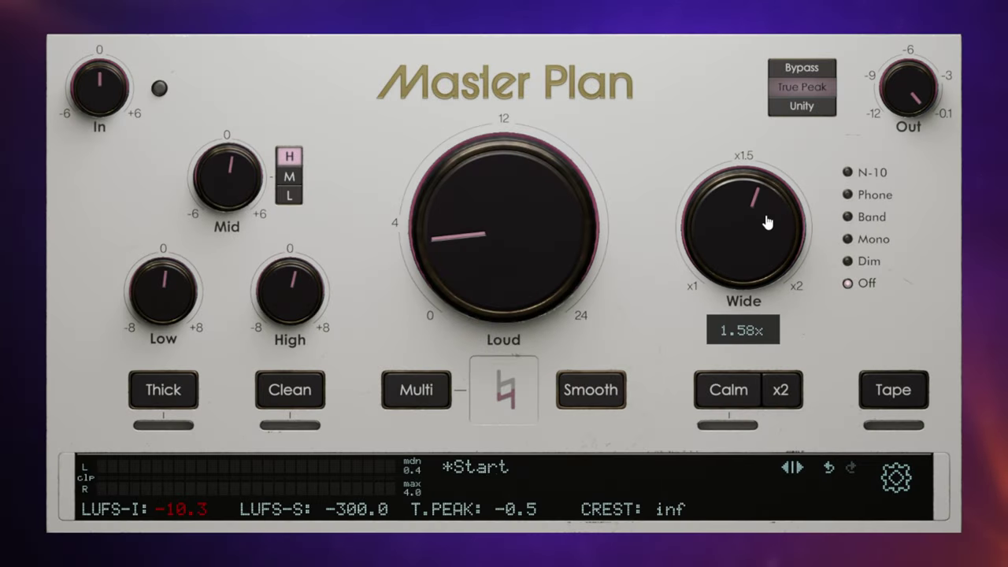
Raise the Wide amount to its x2 maximum and compare the playing track with the wide circuit bypassed and enabled
{"action": "left_click_drag", "start_coordinate": [768, 223], "coordinate": [778, 162]}
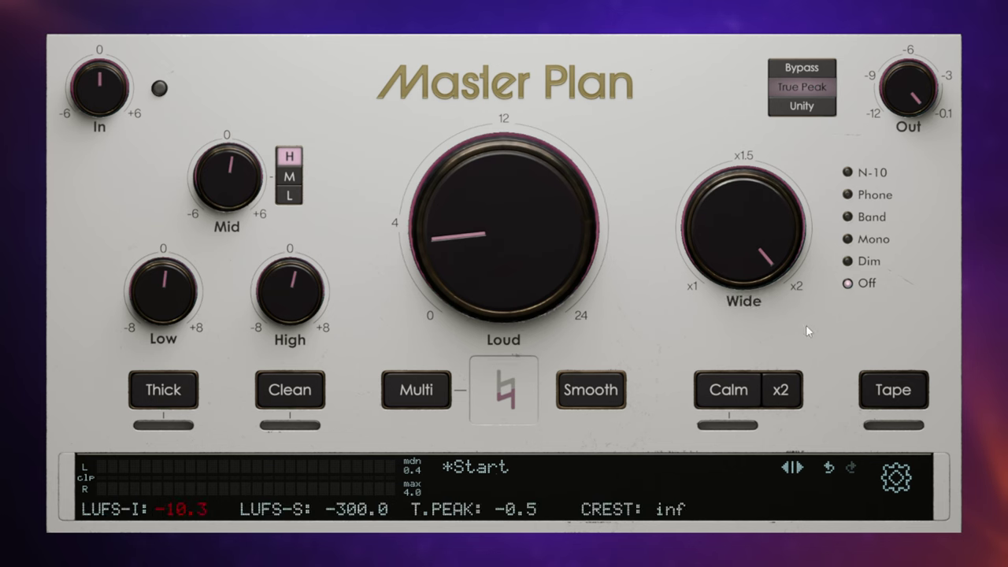
{"action": "key", "text": "space"}
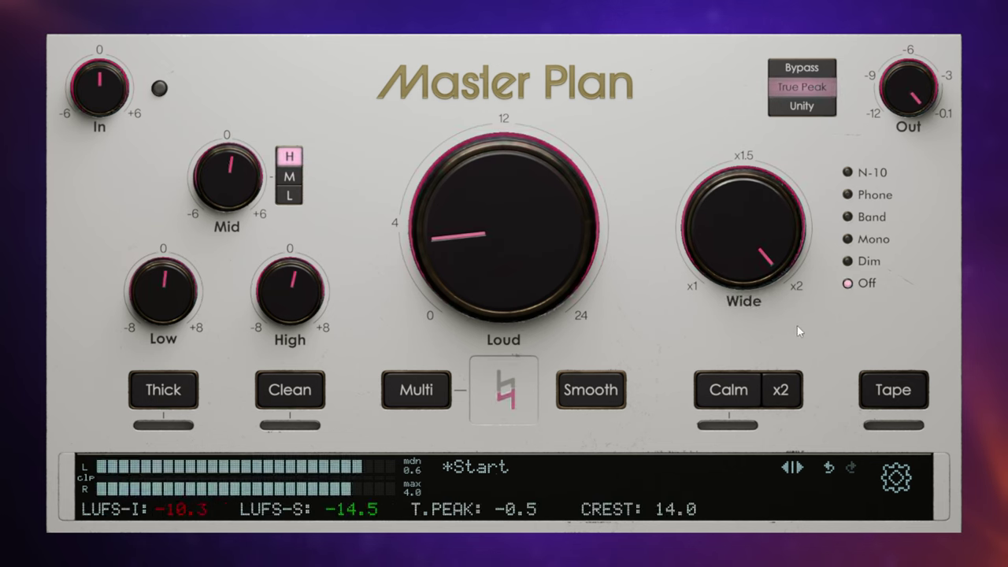
{"action": "left_click", "coordinate": [755, 305]}
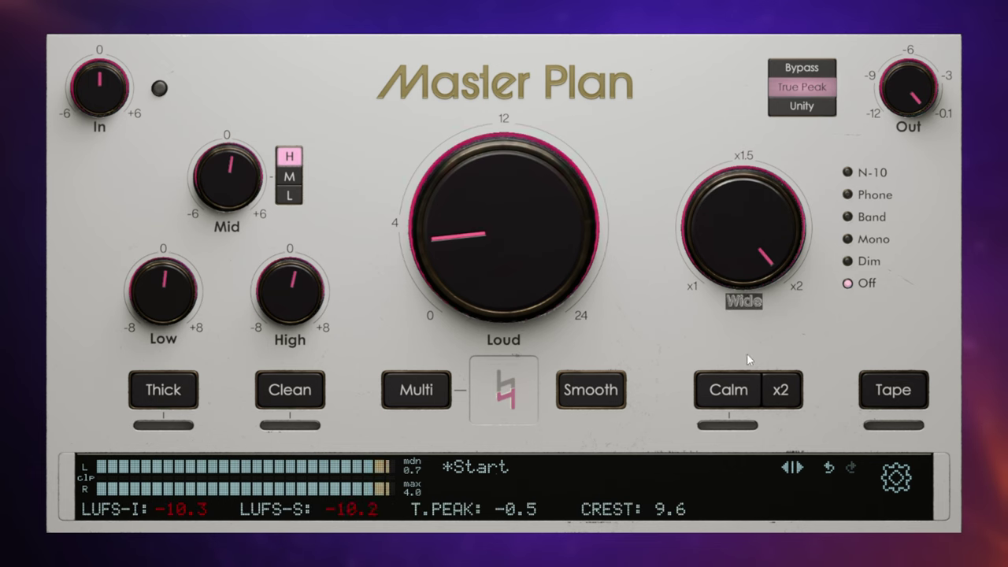
{"action": "left_click", "coordinate": [742, 307]}
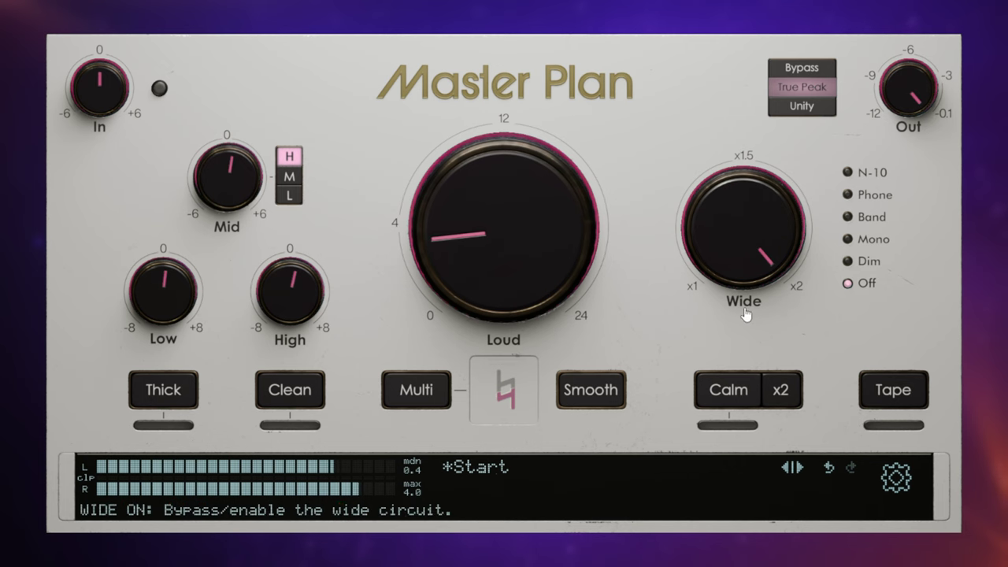
{"action": "left_click", "coordinate": [745, 307]}
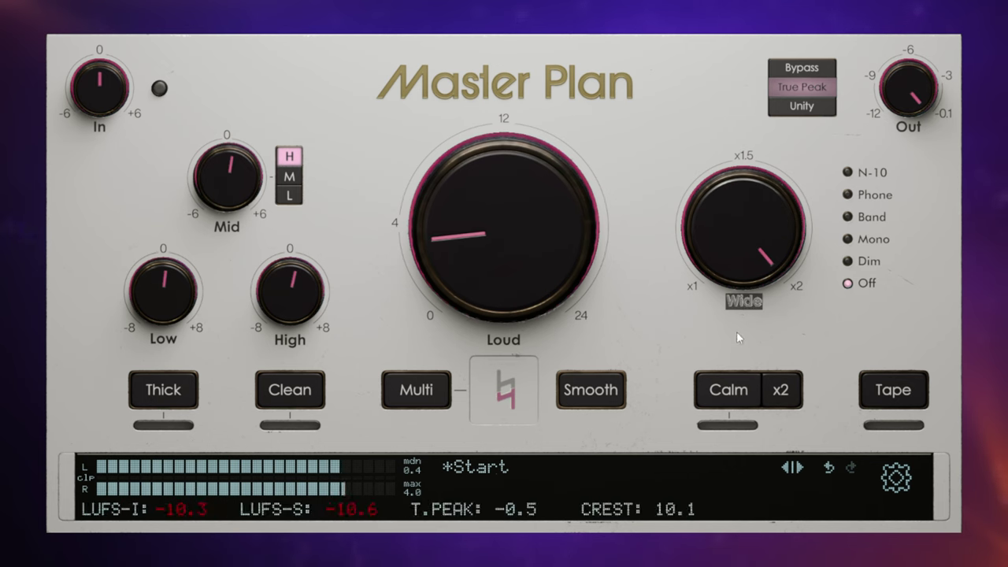
{"action": "left_click", "coordinate": [744, 307]}
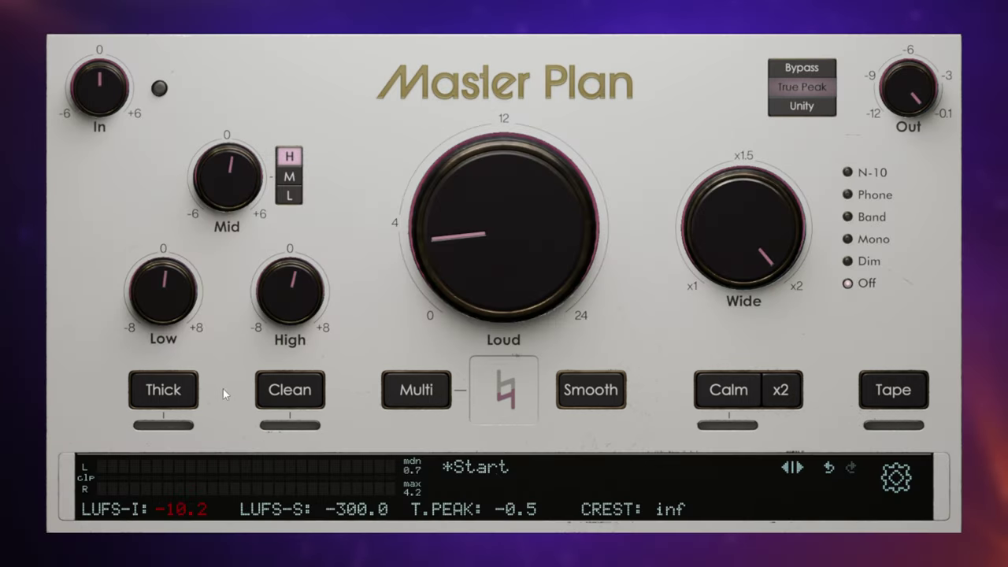
Set the Thick saturation mix to about 66%
{"action": "mouse_move", "coordinate": [180, 428]}
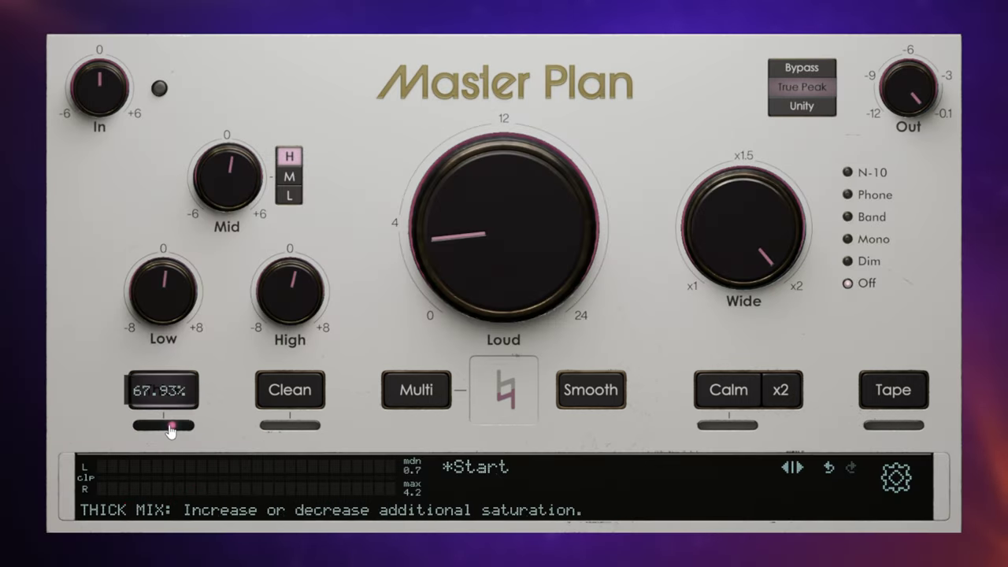
{"action": "mouse_move", "coordinate": [170, 430]}
{"action": "left_mouse_down"}
{"action": "mouse_move", "coordinate": [130, 439]}
{"action": "mouse_move", "coordinate": [172, 433]}
{"action": "left_mouse_up"}
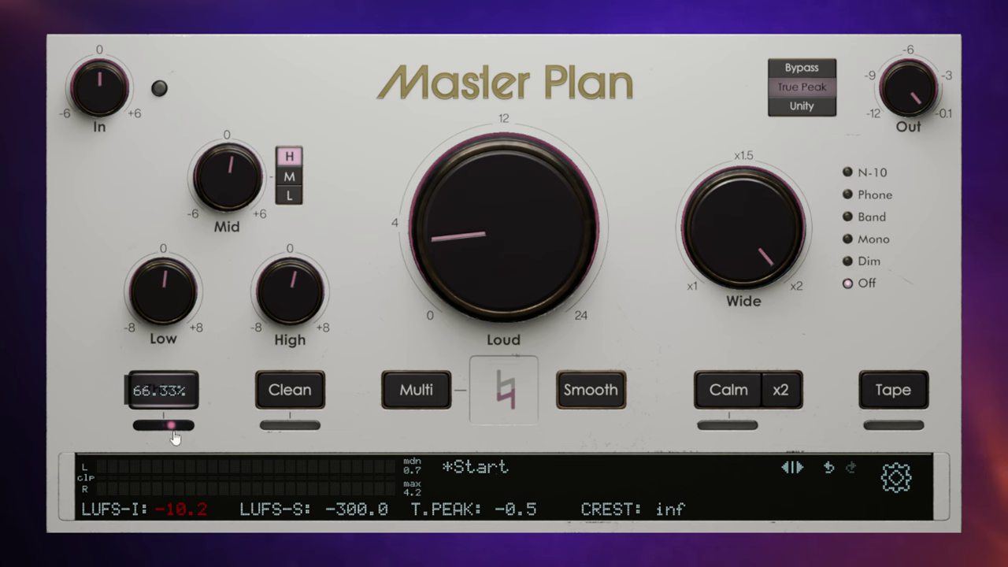
Turn on the Multi multiband compression and add a small amount of compression to the low and mid bands
{"action": "left_click", "coordinate": [416, 391]}
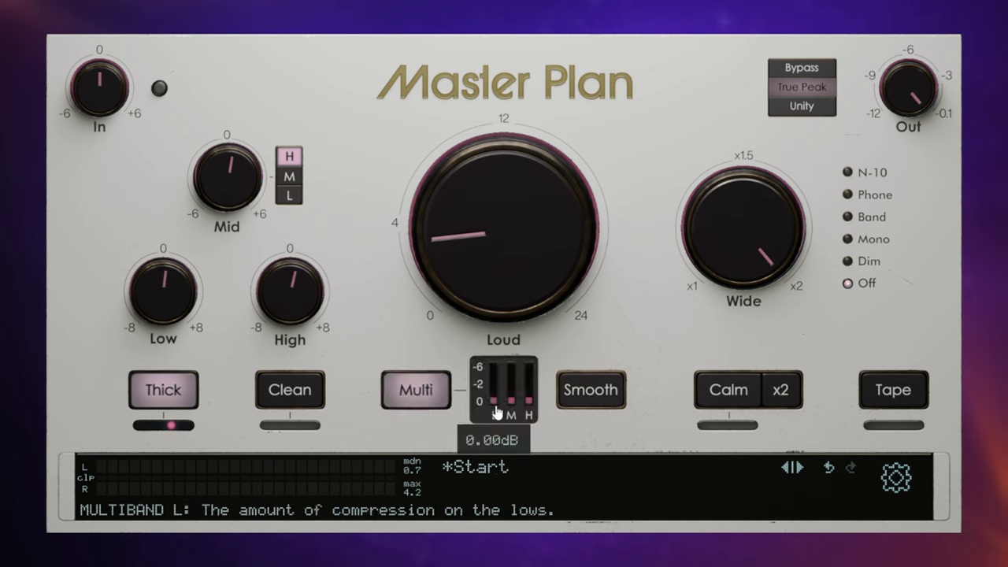
{"action": "mouse_move", "coordinate": [527, 407]}
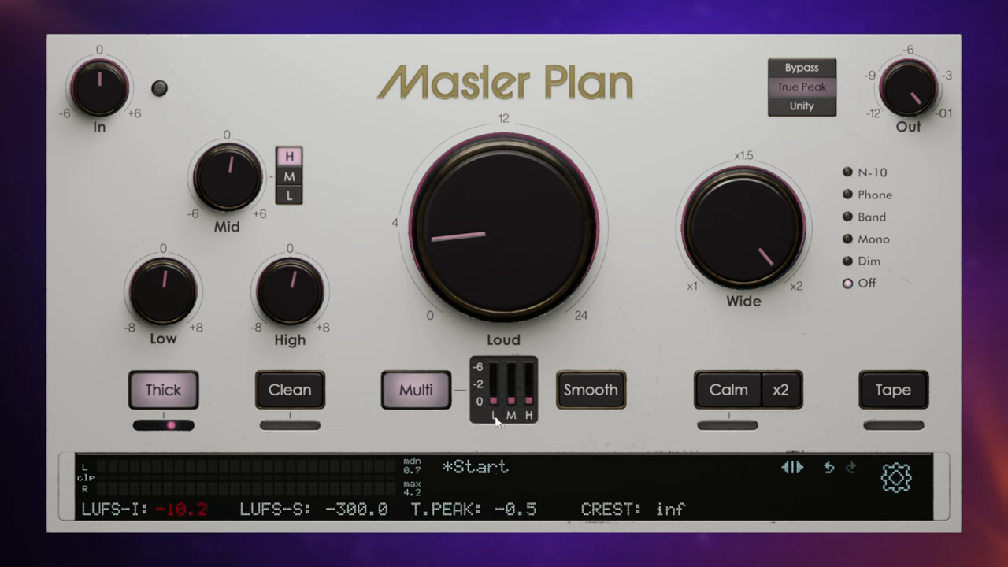
{"action": "mouse_move", "coordinate": [494, 404]}
{"action": "left_click_drag", "start_coordinate": [494, 404], "coordinate": [509, 435]}
{"action": "mouse_move", "coordinate": [515, 415]}
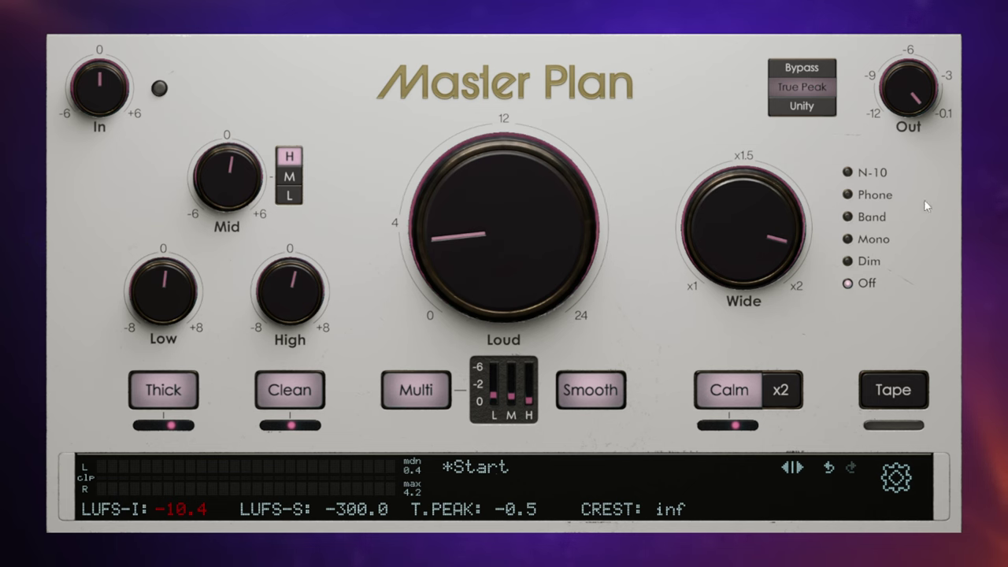
Audition the playing track through the Phone, N-10 and Mono monitoring modes and return the monitoring to Off
{"action": "left_click", "coordinate": [848, 195]}
{"action": "left_click", "coordinate": [848, 173]}
{"action": "key", "text": "space"}
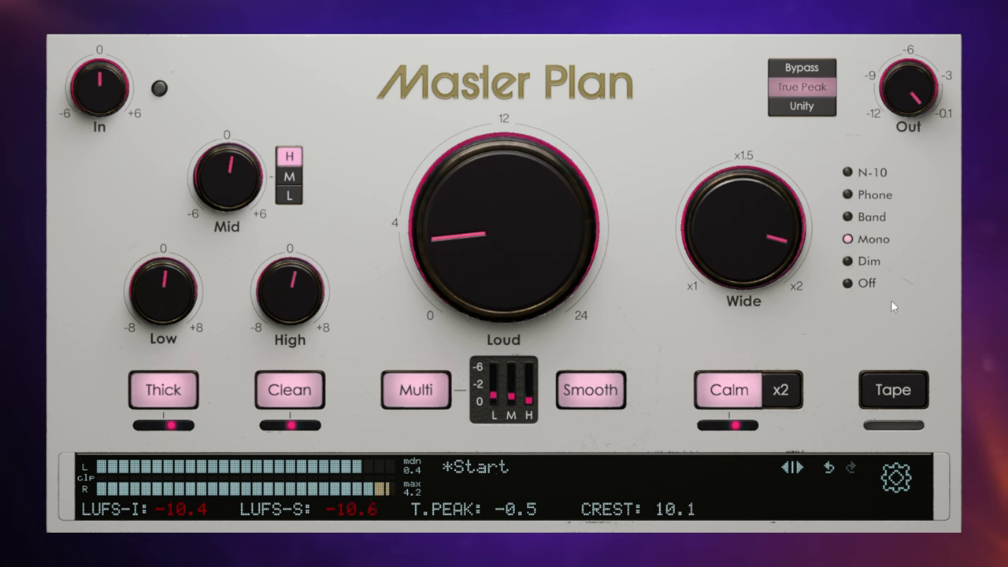
{"action": "left_click", "coordinate": [858, 286]}
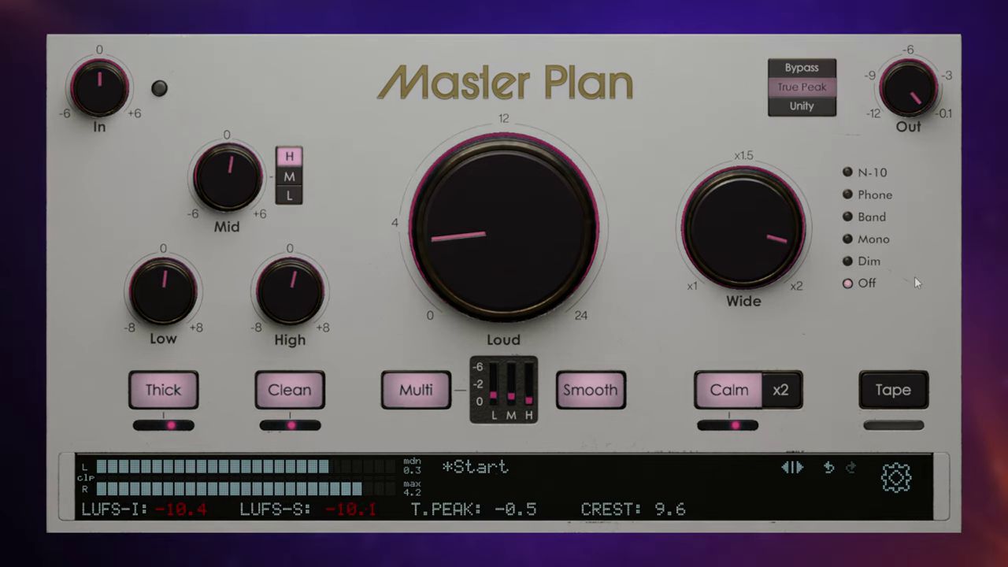